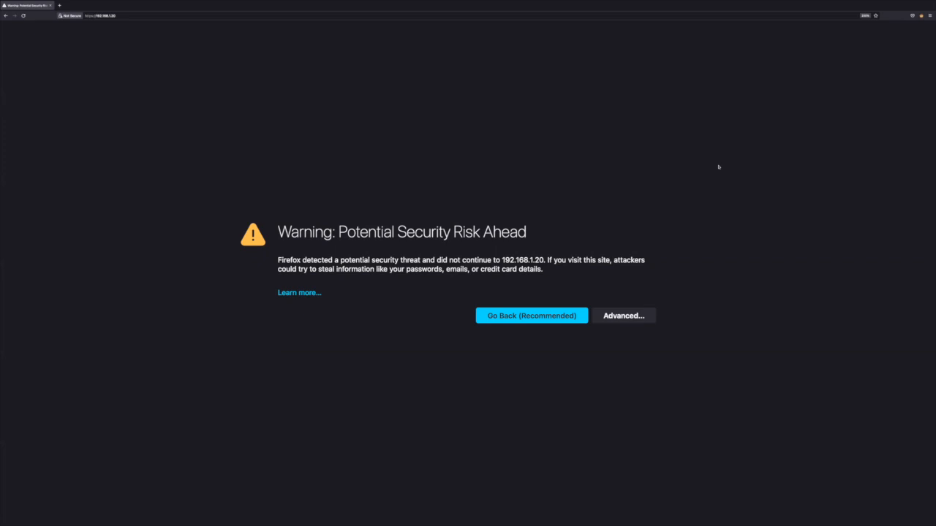
Step: Accept the self-signed certificate risk for 192.168.1.20, and enter the user name ubnt and the account password
click(624, 315)
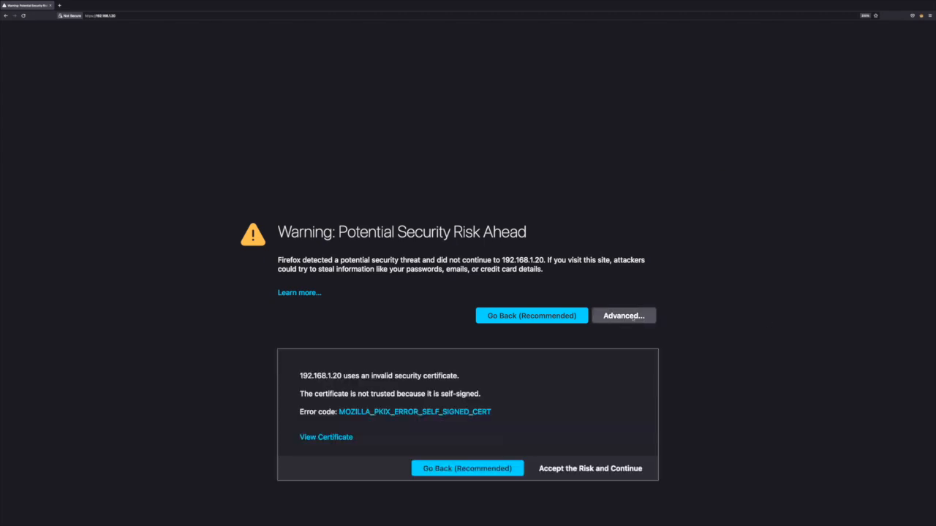
click(573, 468)
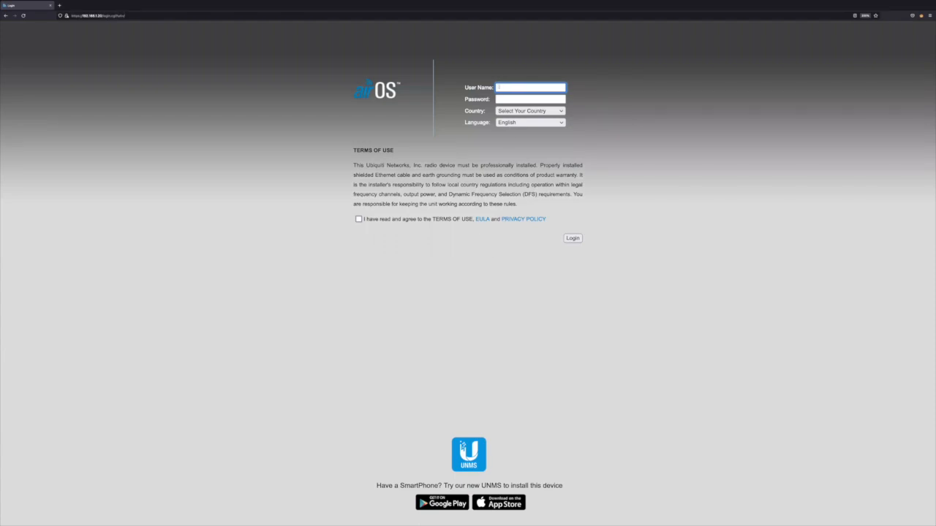
click(498, 87)
text(ubnt)
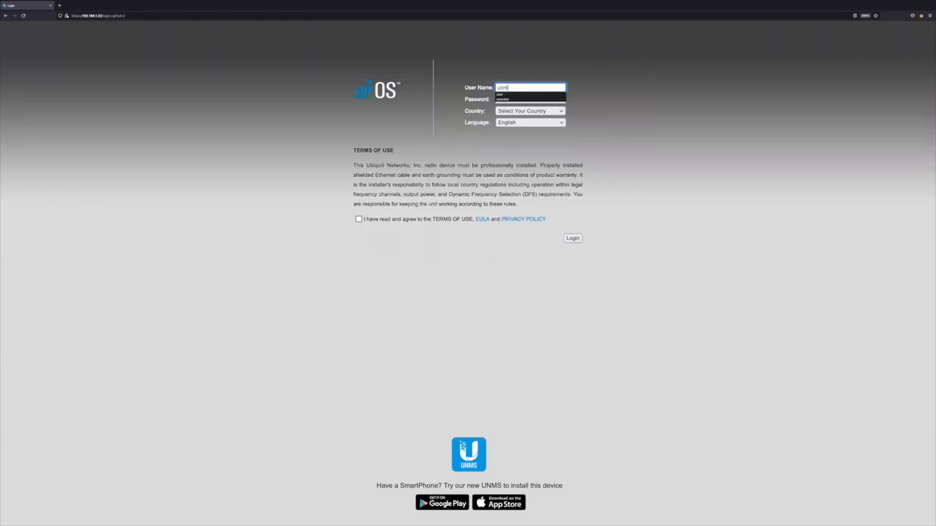
key(Tab)
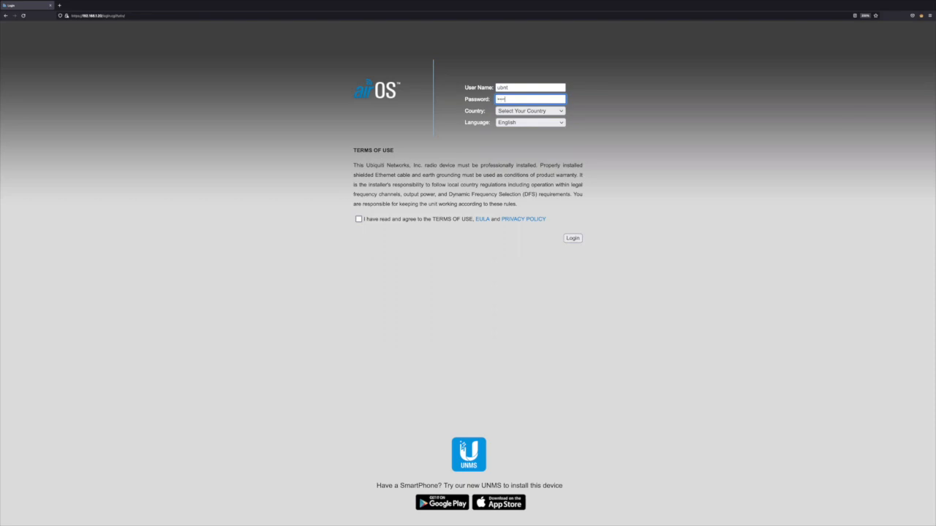
Step: Select United States as the country, agree to the terms of use, and log in
click(541, 111)
click(537, 111)
click(532, 113)
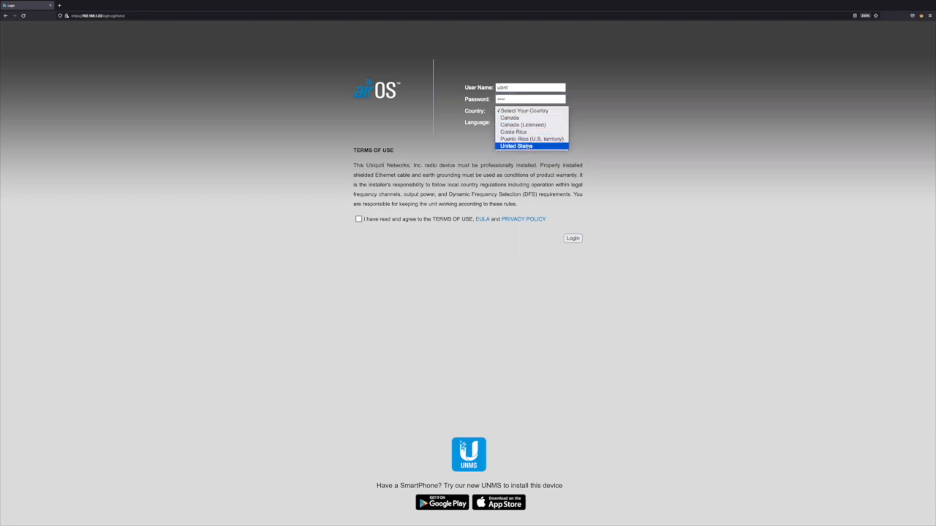
click(527, 146)
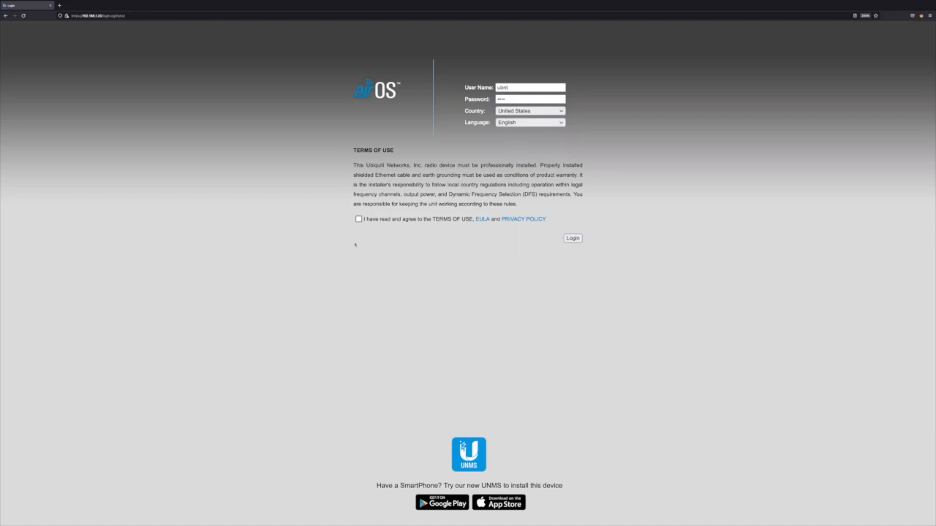
click(358, 219)
click(574, 238)
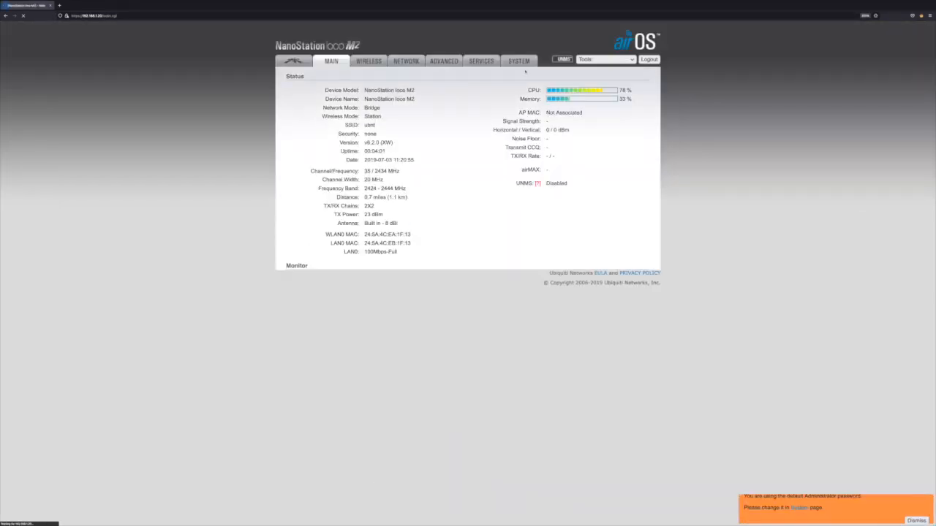
Step: Upload the configuration file ending in AP.cfg to the first NanoStation loco M2 and apply it
click(520, 62)
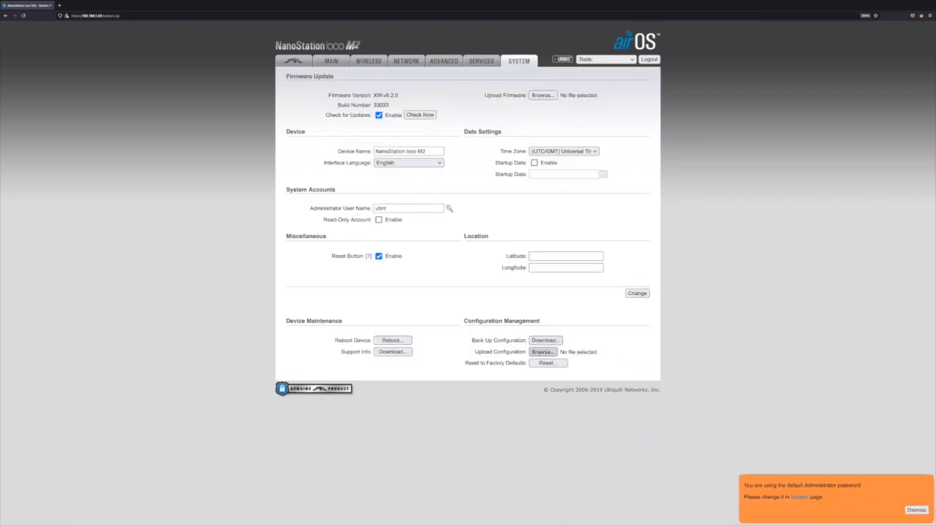
click(542, 352)
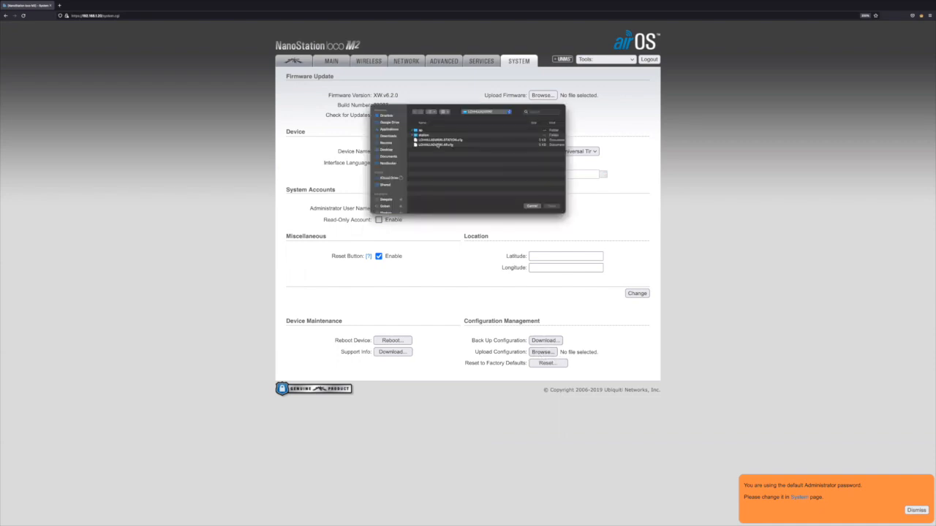
click(435, 145)
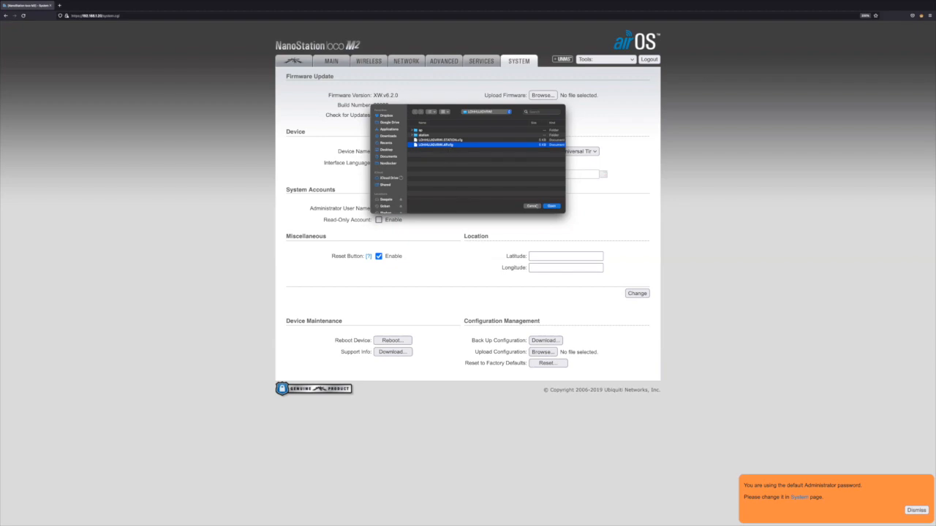
click(552, 206)
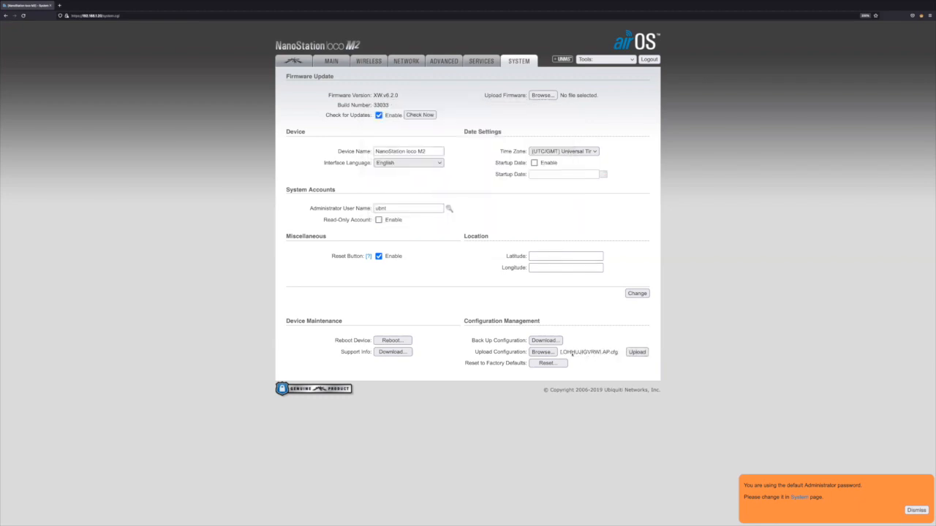
click(636, 352)
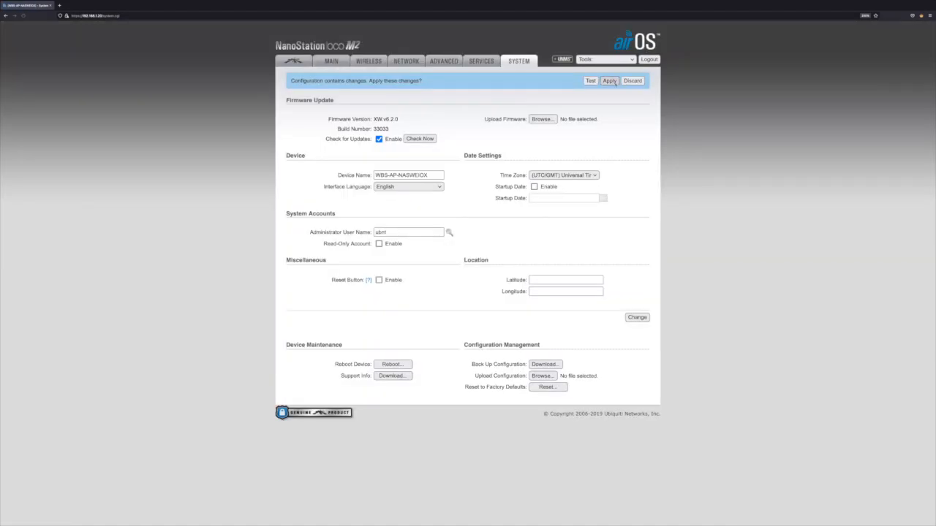
click(610, 80)
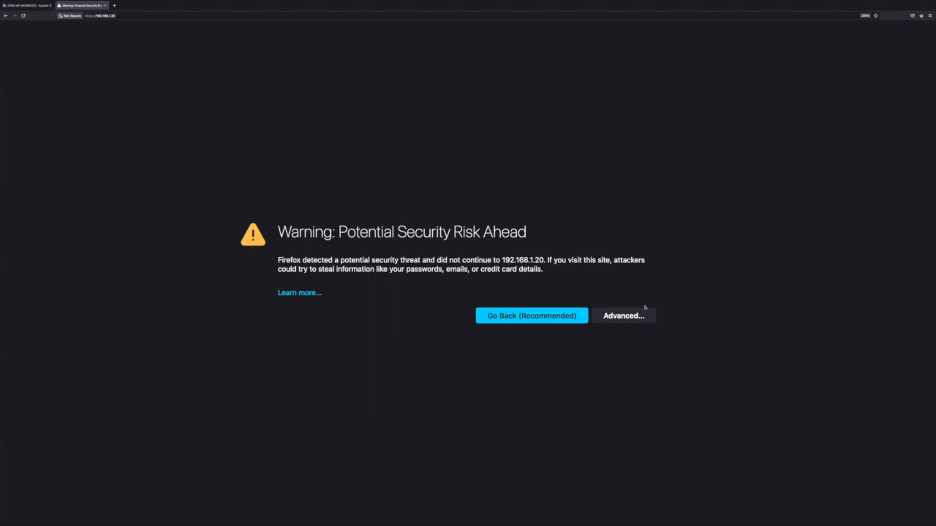
Step: Accept the certificate risk for the second device at 192.168.1.20, and enter the user name ubnt and the account password
click(617, 316)
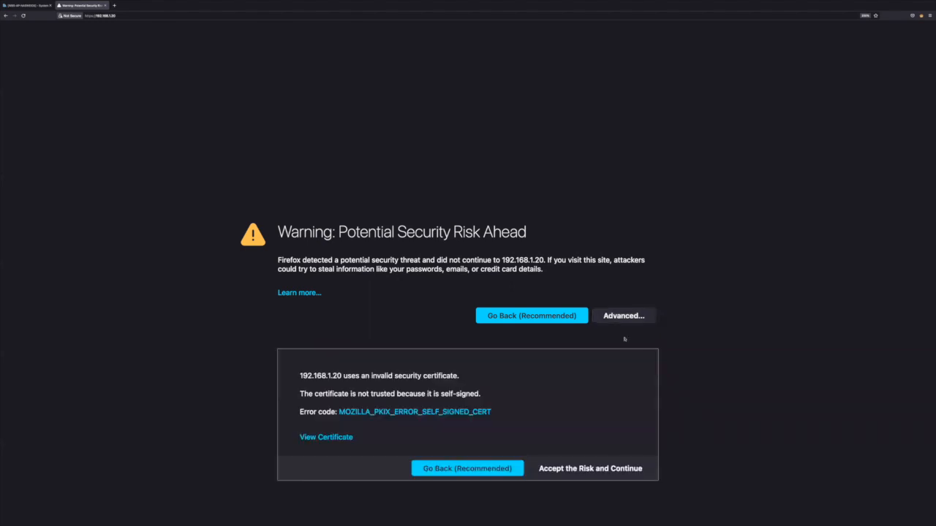
click(604, 474)
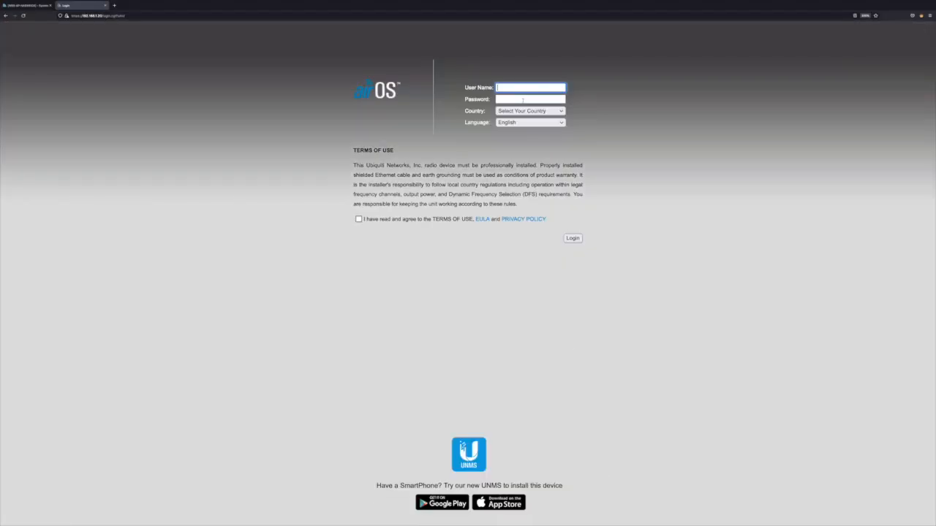
text(ubnt)
key(Tab)
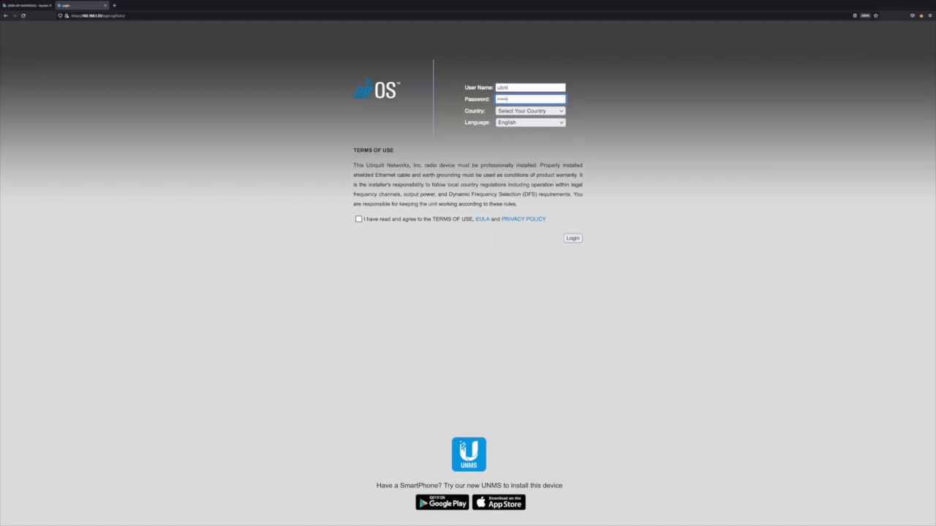
Step: Choose United States as the second device's country, accept its terms of use, and log in
click(527, 111)
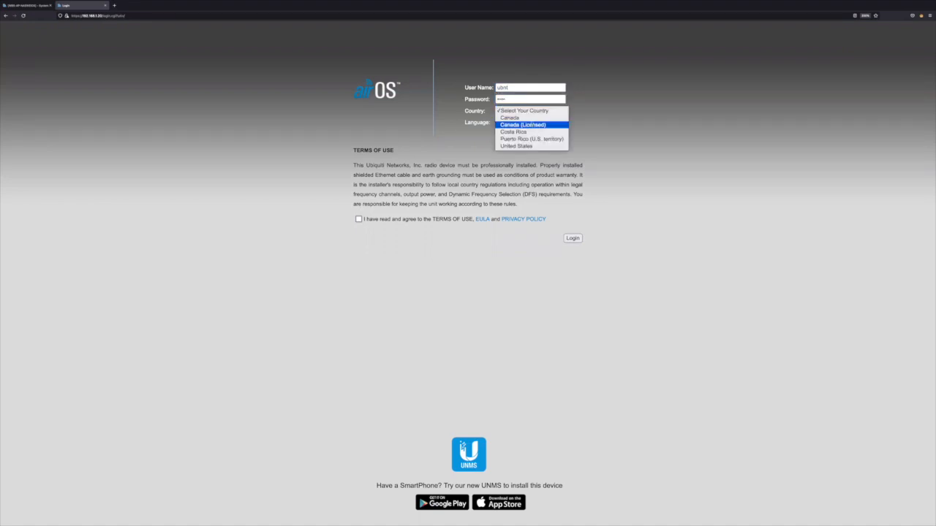
click(526, 146)
click(358, 219)
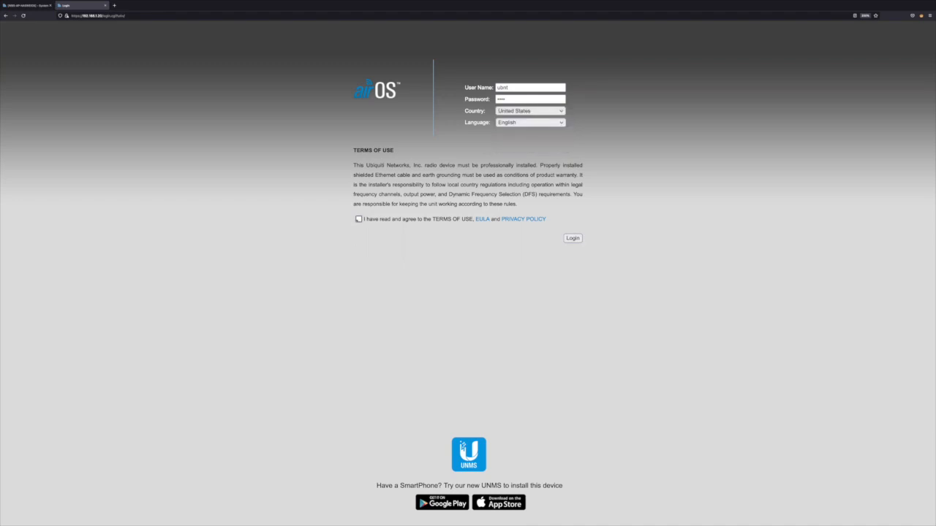
click(573, 238)
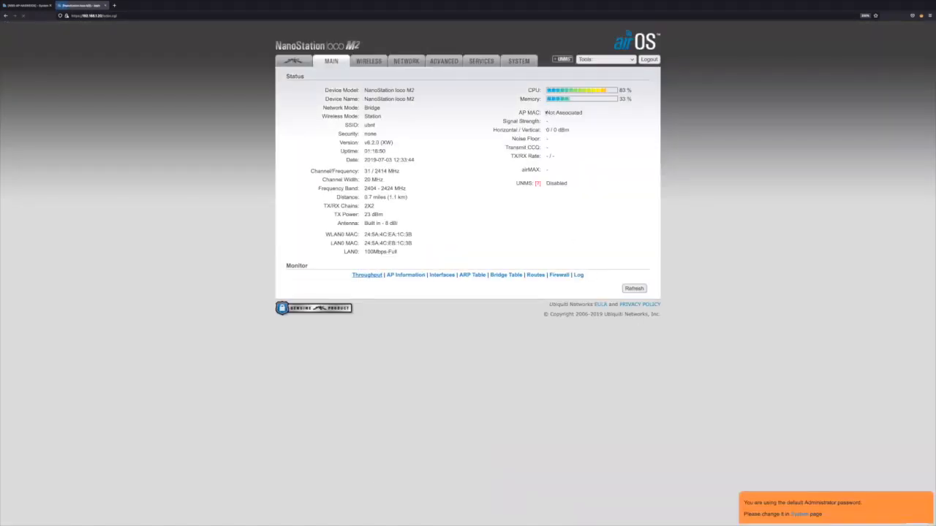
Step: Upload the configuration file ending in STATION.cfg to the second NanoStation loco M2 and apply it
click(518, 62)
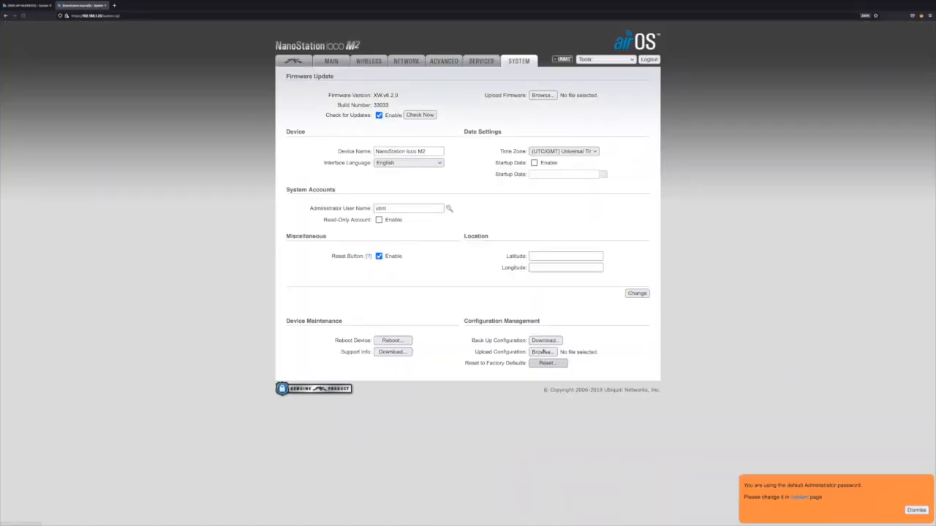
click(542, 353)
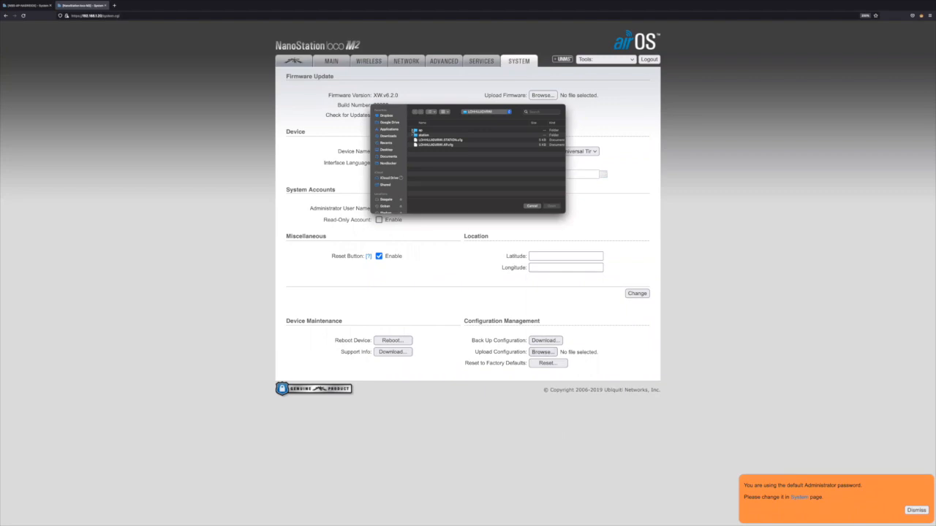
click(452, 140)
click(559, 208)
click(637, 352)
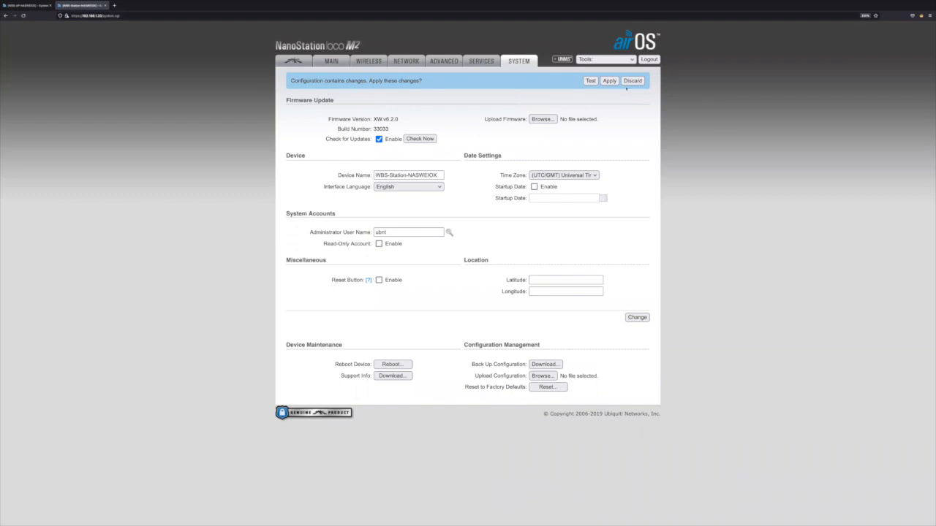
click(609, 81)
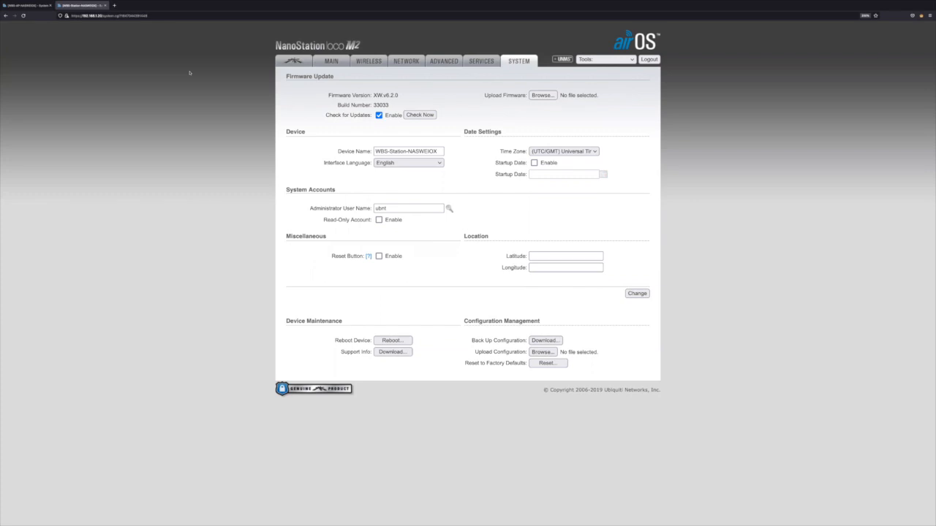
Step: Switch to the Ubiquiti Device Discovery Tool beside the browser window and scan the network for devices
click(30, 5)
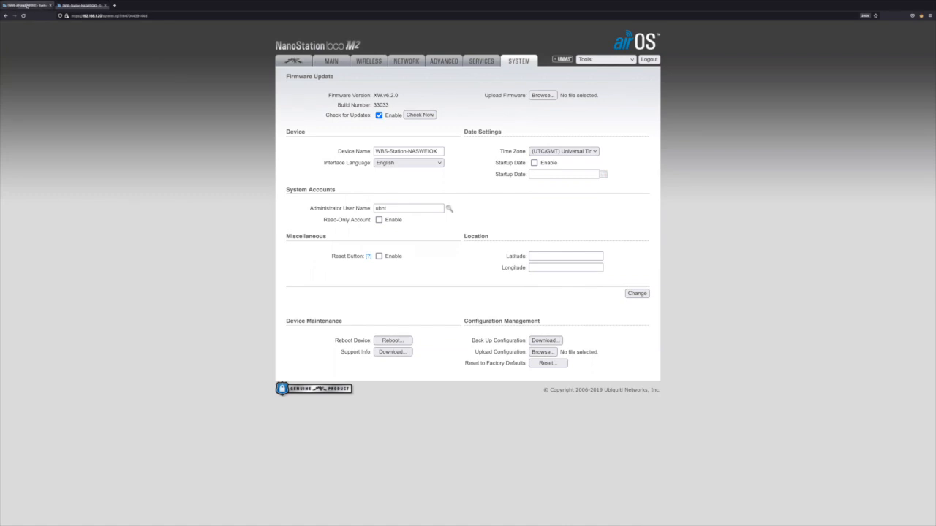
click(81, 5)
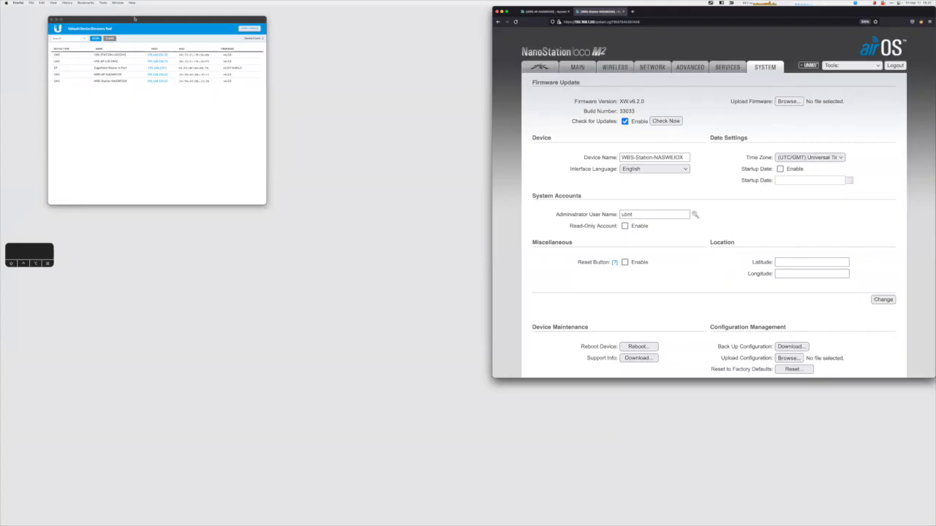
drag(136, 21, 346, 22)
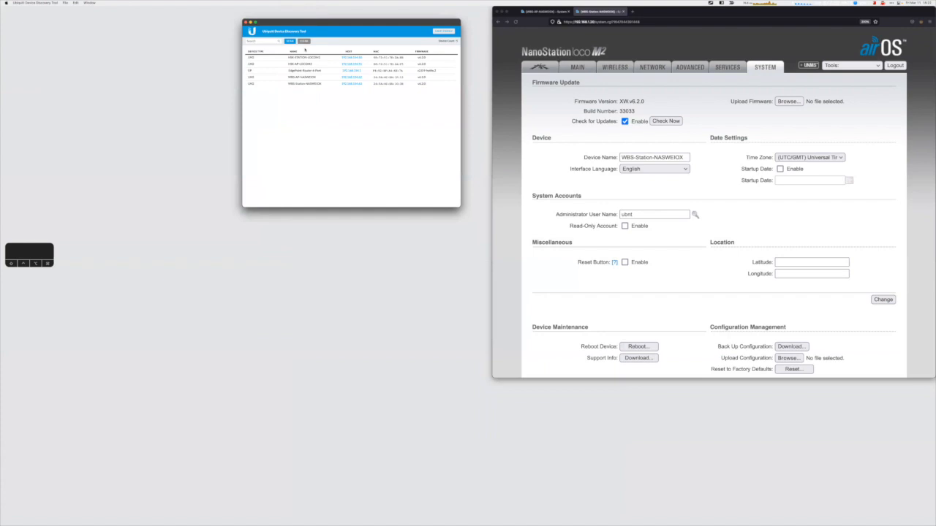
click(290, 42)
Step: Copy the IP address of WBS-AP-NASWEIOX from the device list and load 192.168.154.62 in place of the access point's old page
drag(366, 79, 341, 79)
click(559, 11)
click(645, 22)
text(192.168.154.63)
key(Return)
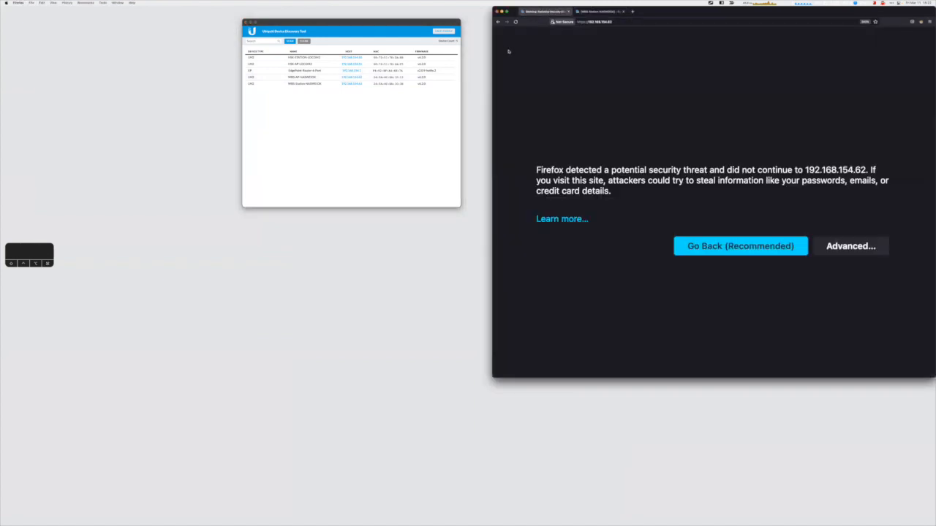
Step: Accept the certificate risk, log in to the access point as ubnt with the account password, and extend the browser window over its status page
click(850, 257)
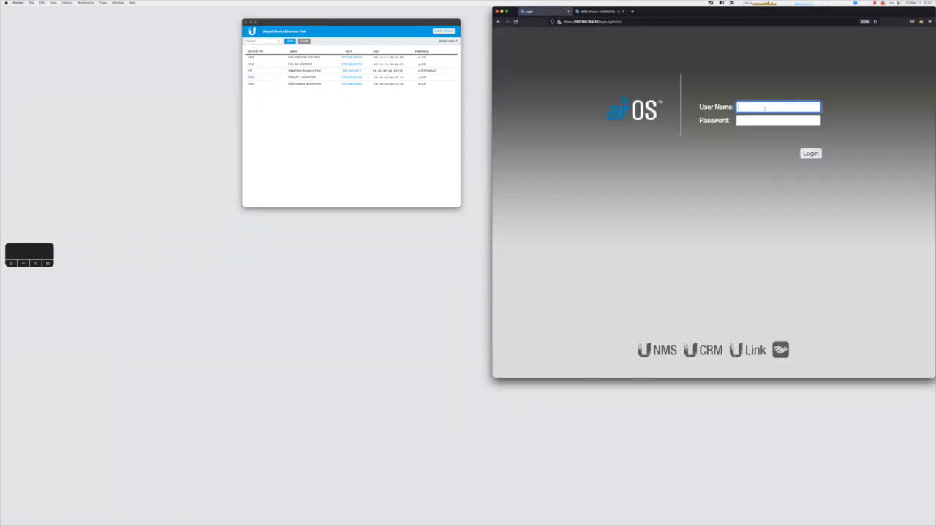
click(764, 108)
text(ubnt)
key(Tab)
text(••••••••)
key(Return)
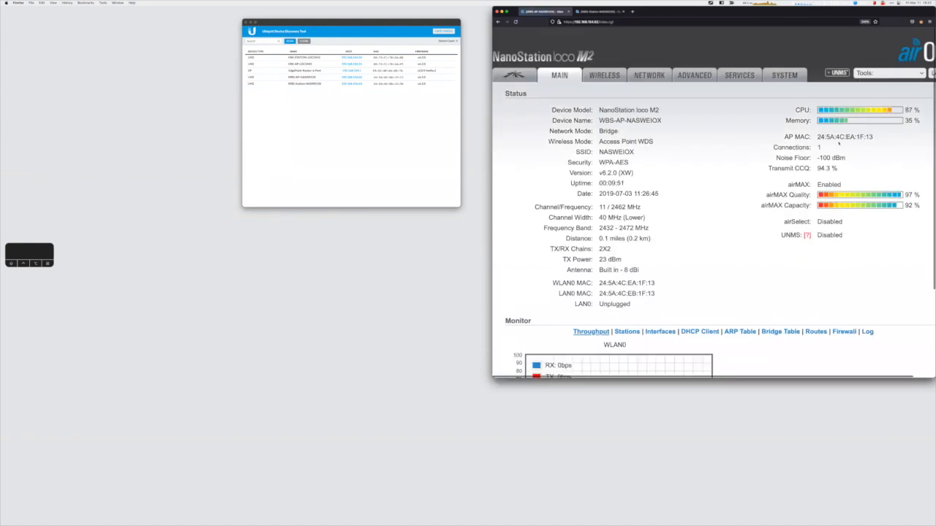
drag(585, 378, 583, 497)
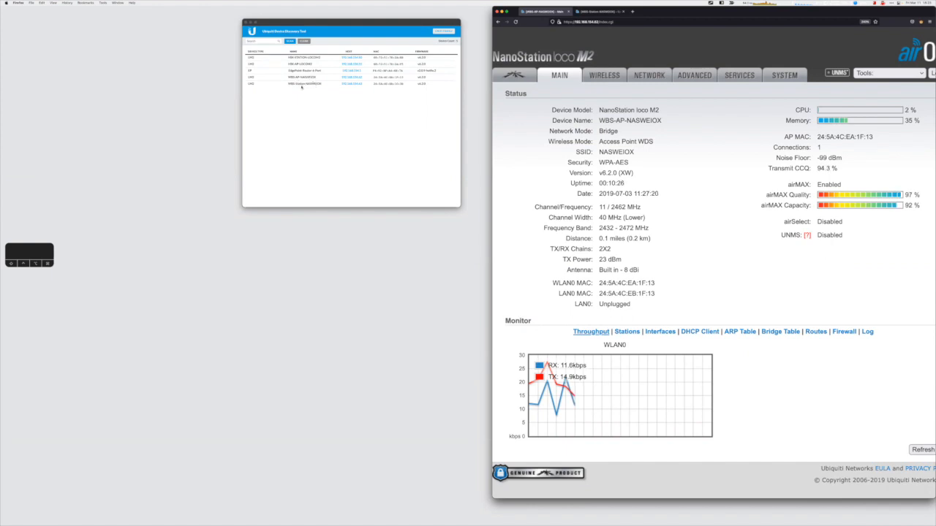
Step: Copy the IP address of WBS-Station-NASWEIOX from the discovery list and load 192.168.154.63 in place of the station's old page
click(364, 85)
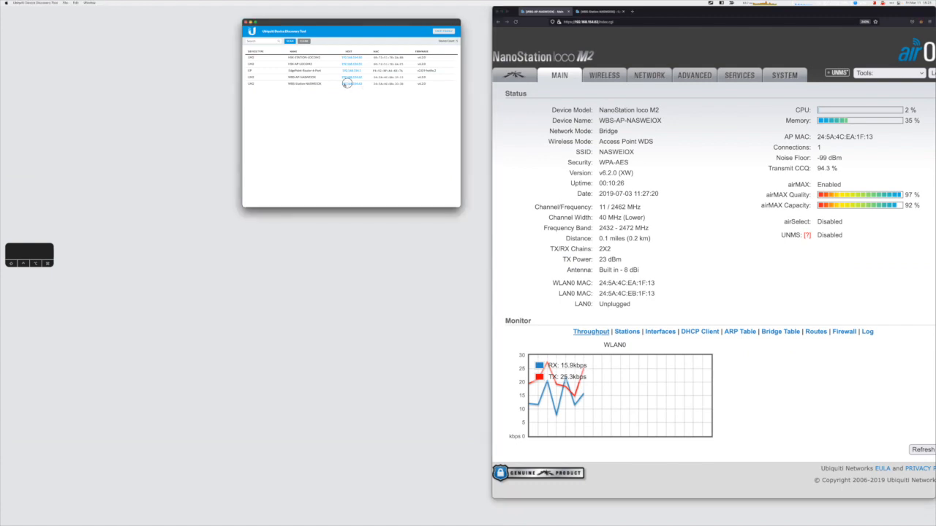
drag(364, 84, 343, 84)
key(super+c)
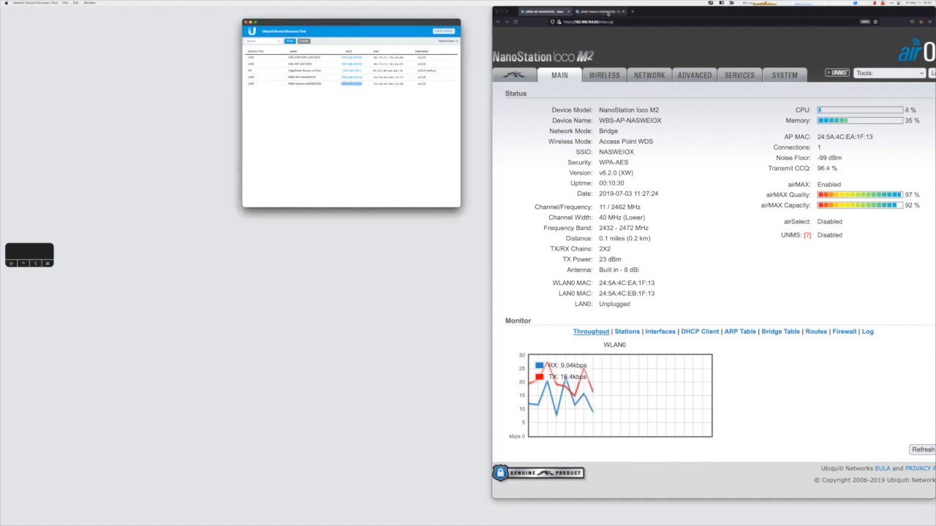
click(611, 12)
click(661, 22)
key(super+v)
key(Return)
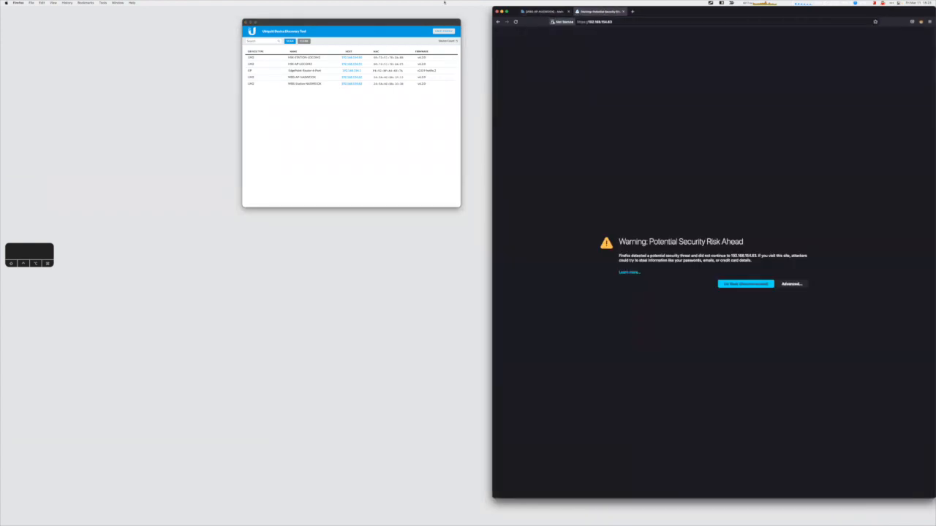
Step: Accept the certificate risk, log in to the station as ubnt with the account password, and open its System settings
click(790, 284)
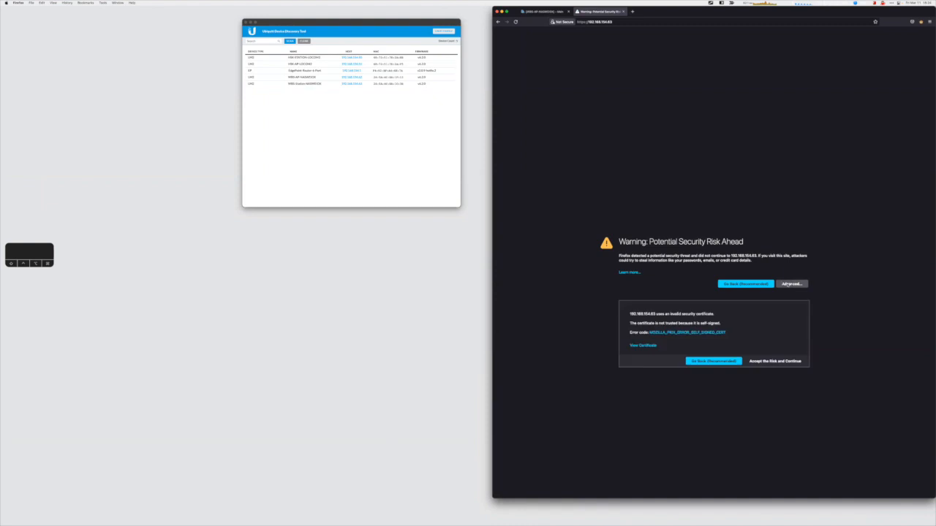
click(764, 362)
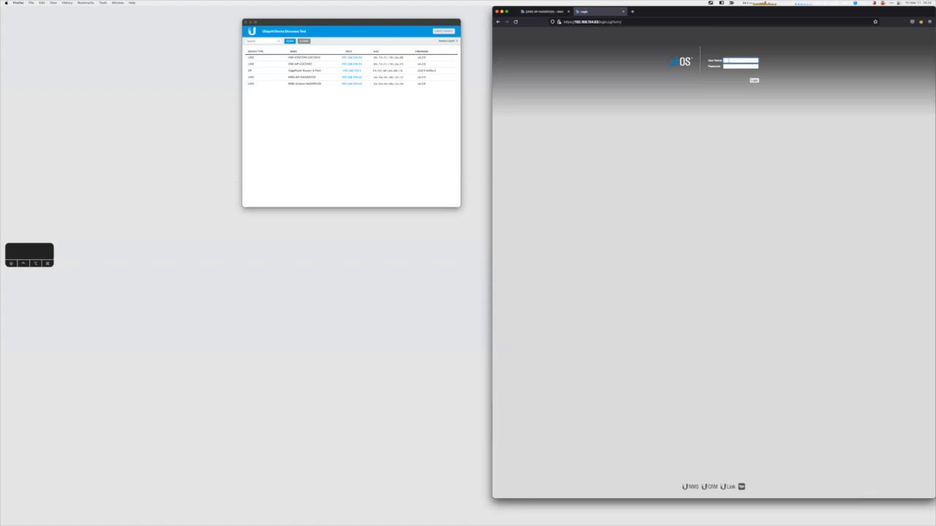
click(728, 60)
key(Tab)
click(753, 79)
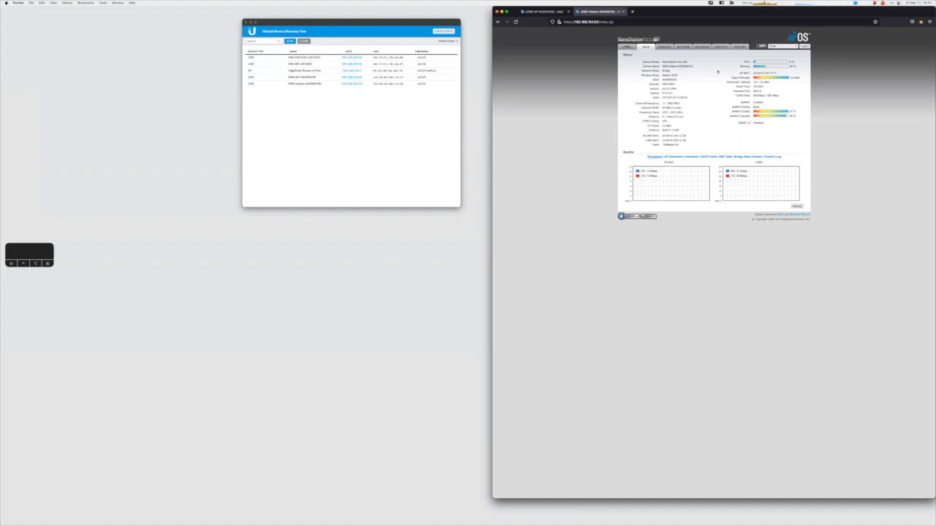
click(739, 47)
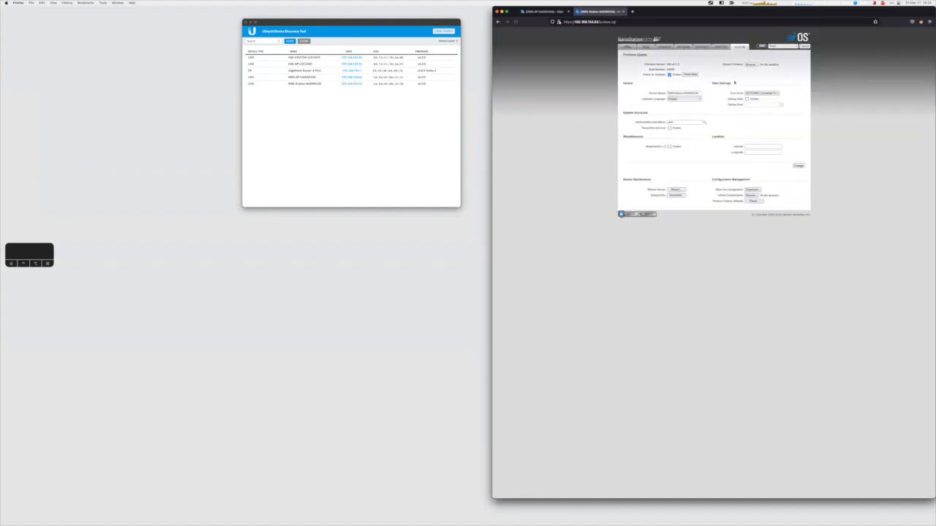